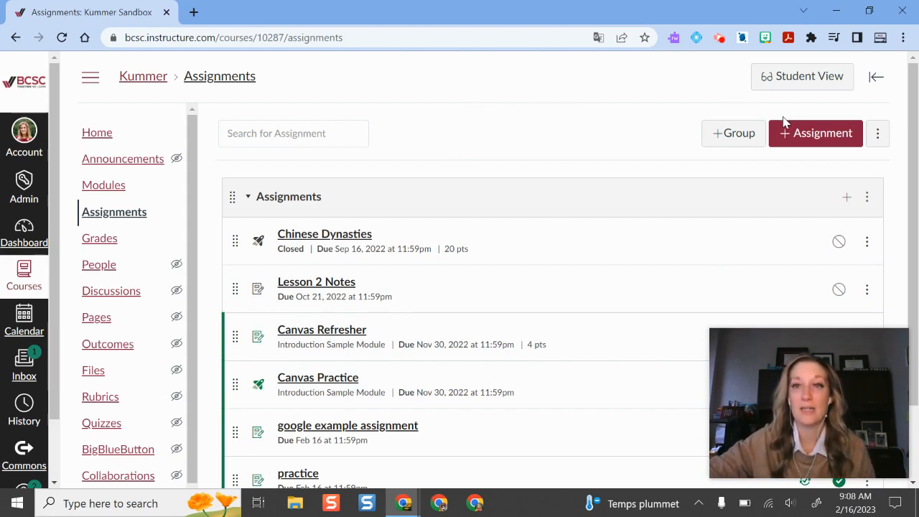
- Create an assignment named "sample test with rubric google", review its submission and due date settings, and save it unpublished
left_click(807, 137)
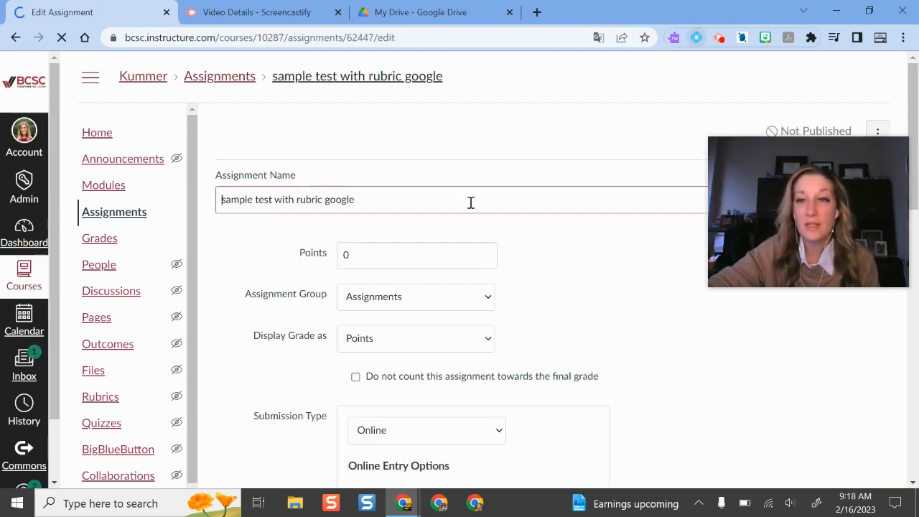
scroll(471, 202, "down", 8)
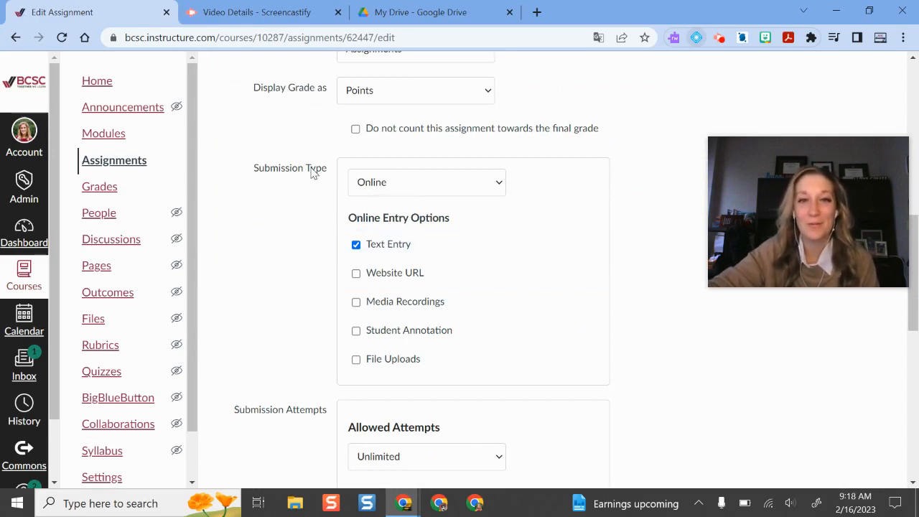
scroll(412, 195, "down", 5)
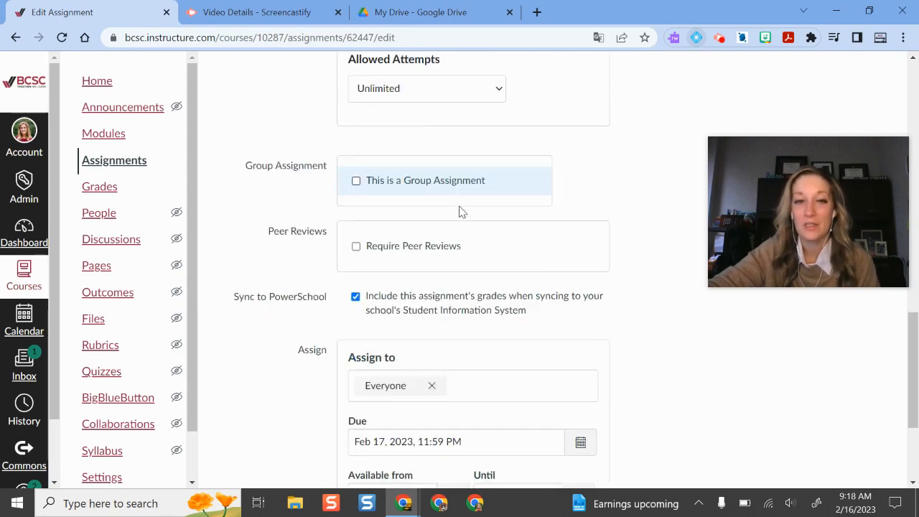
scroll(462, 212, "down", 3)
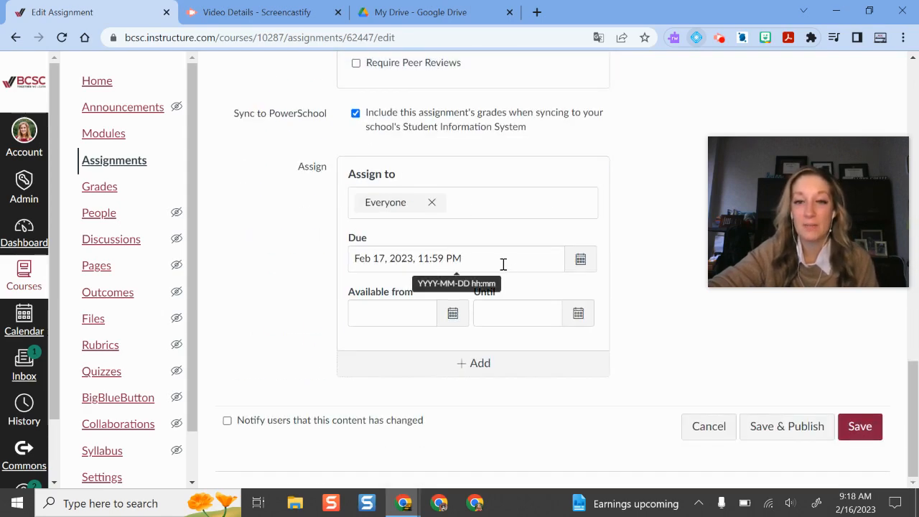
left_click(868, 435)
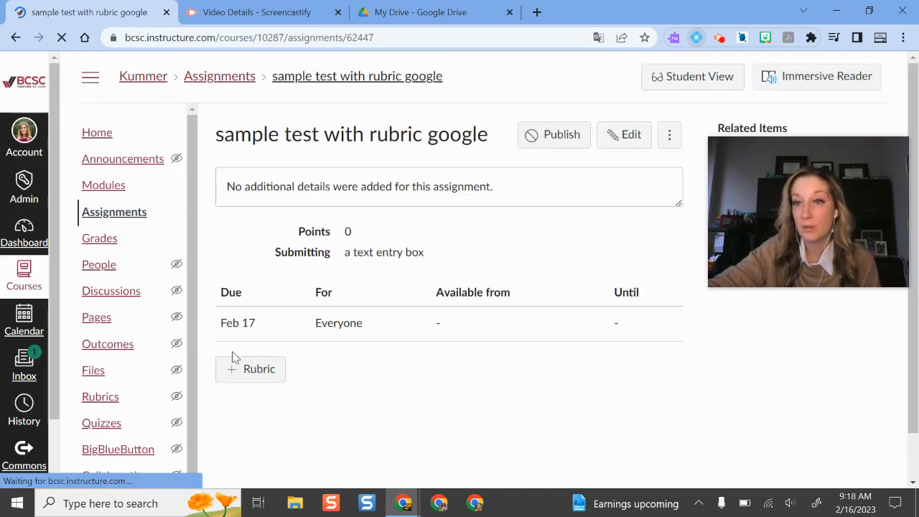
- Add a rubric to the assignment and title it "sample google test rubric"
left_click(247, 379)
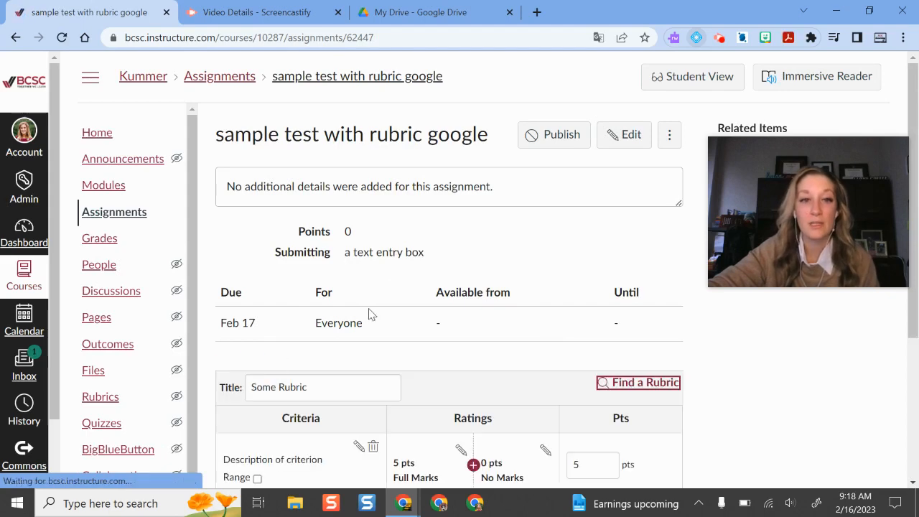
scroll(329, 208, "down", 3)
triple_click(349, 172)
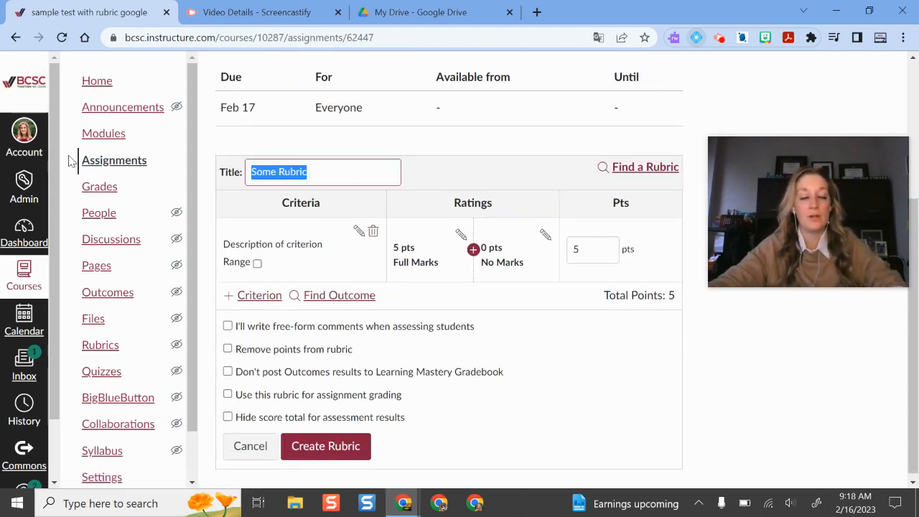
type("sample google test")
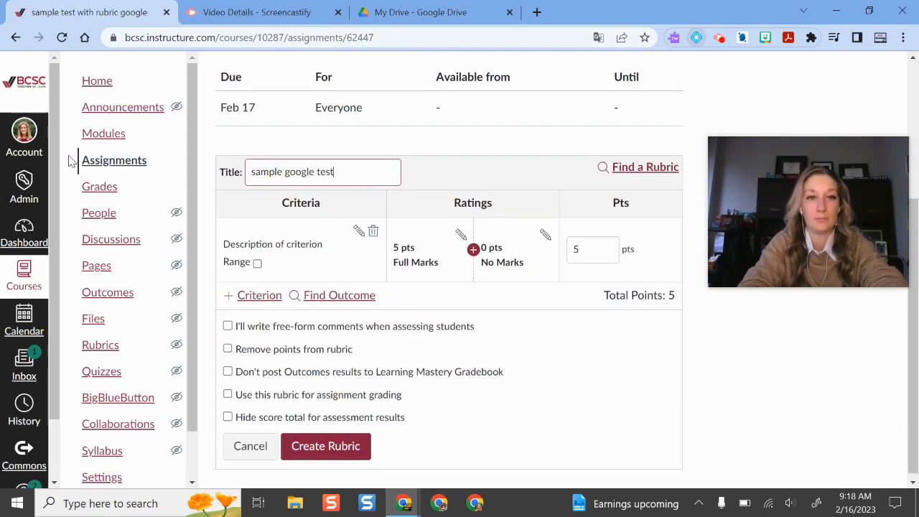
type(" rubric")
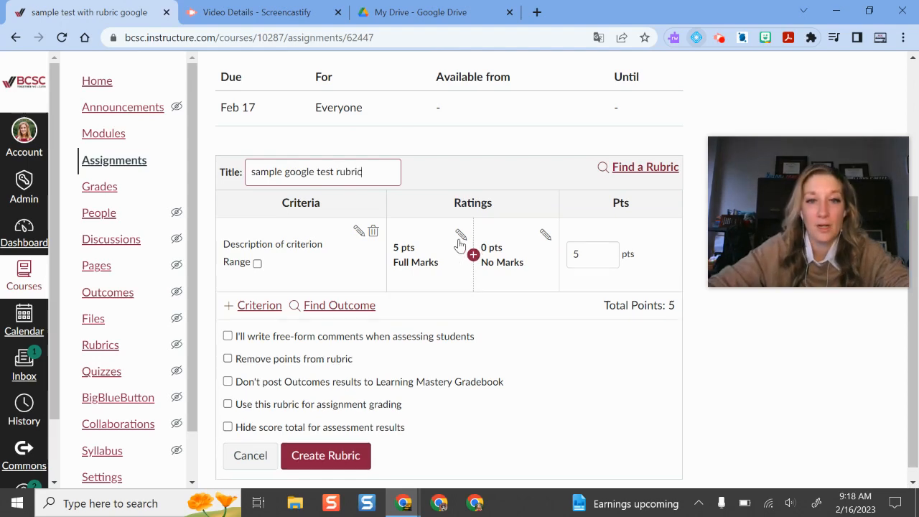
- Set the Full Marks rating score of the rubric criterion to 2 points
left_click(461, 234)
double_click(345, 203)
type("2")
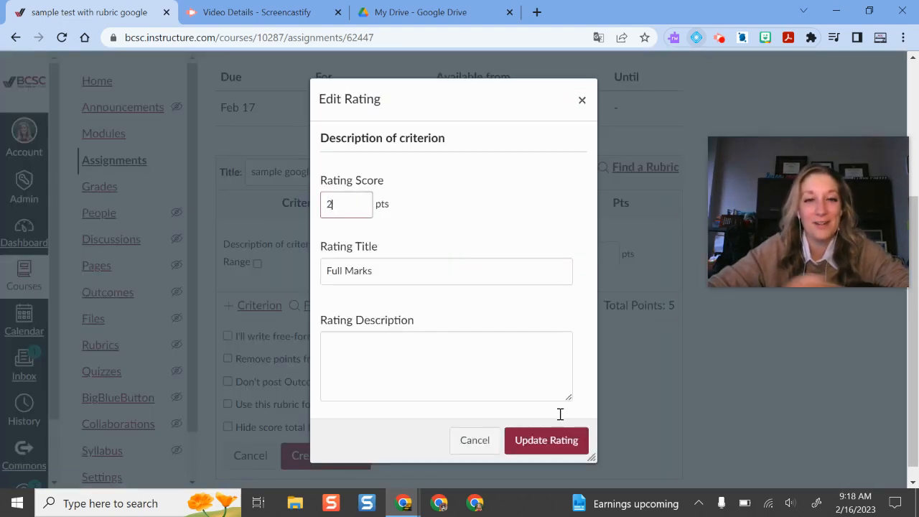
left_click(555, 442)
- Insert a 1-point rating titled "Half credit" between the Full Marks and No Marks ratings
left_click(473, 255)
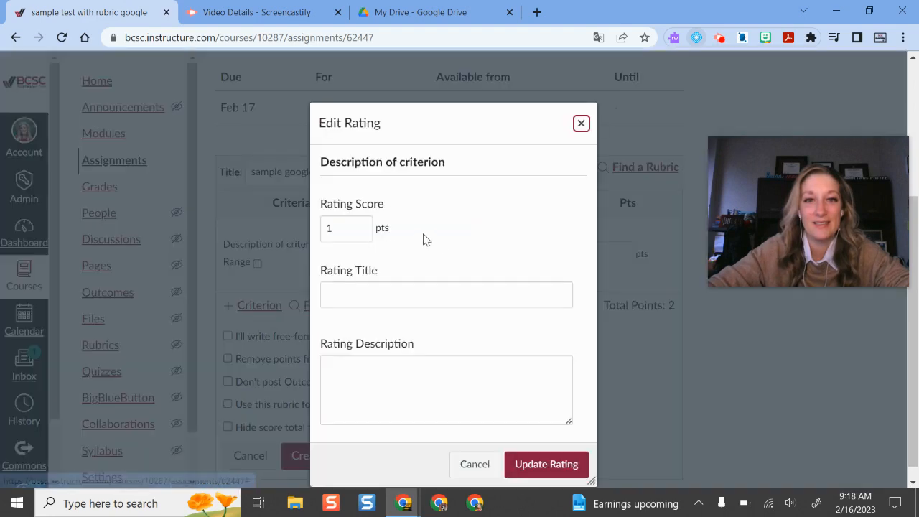
left_click(364, 287)
type("HAlf")
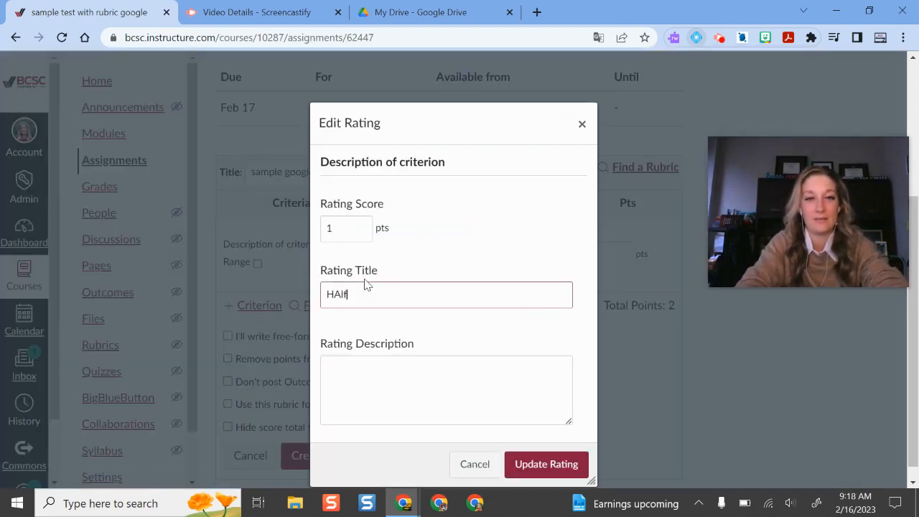
type(" credit")
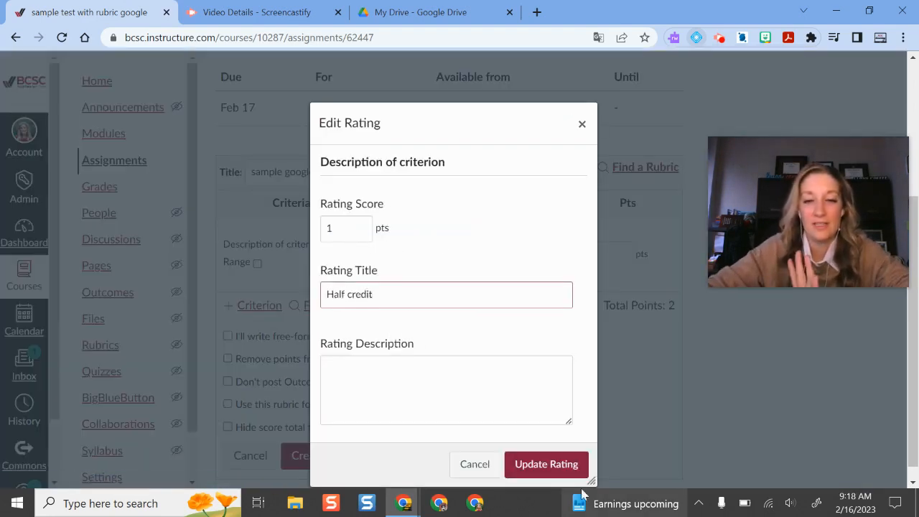
left_click(557, 465)
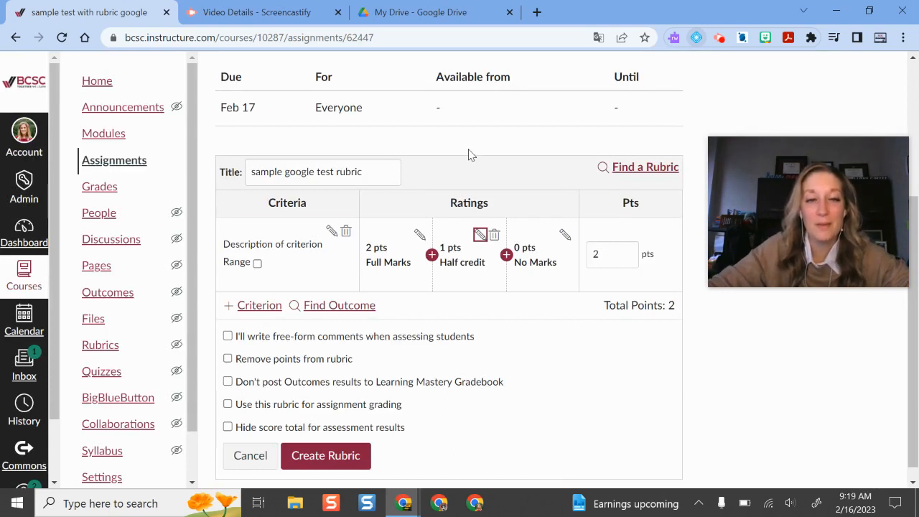
- Enable the rubric for assignment grading, create it, and change the assignment points to match the rubric
scroll(431, 169, "down", 1)
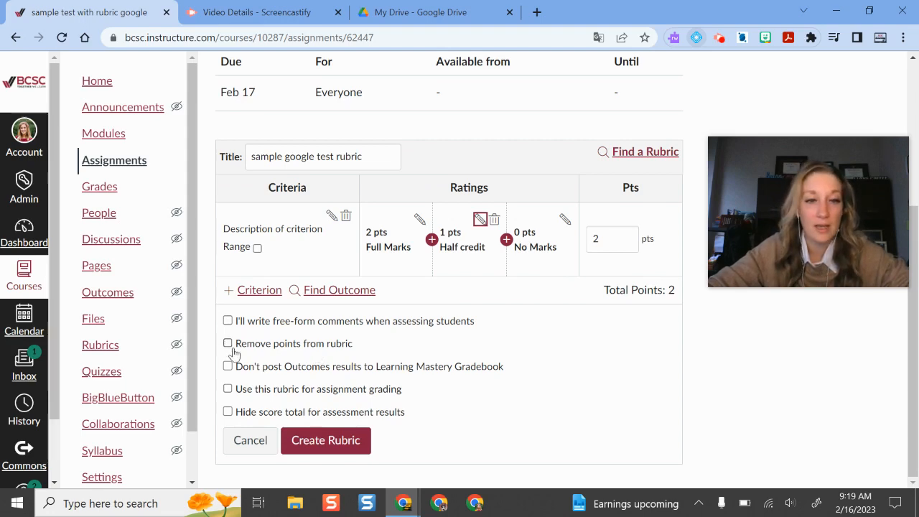
left_click(227, 388)
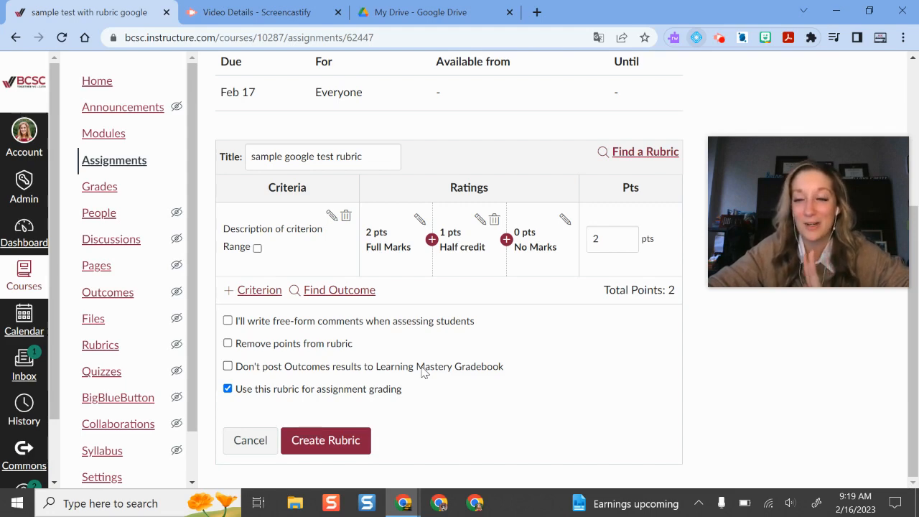
left_click(340, 447)
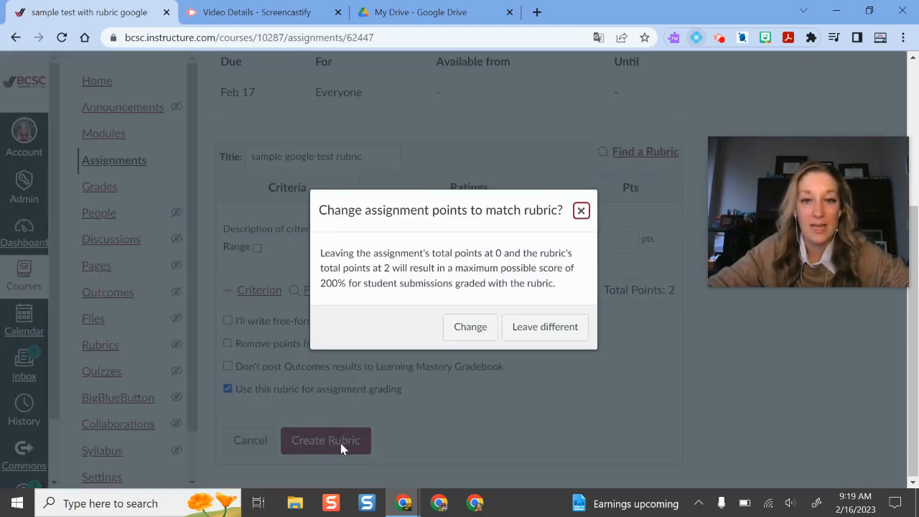
left_click(475, 332)
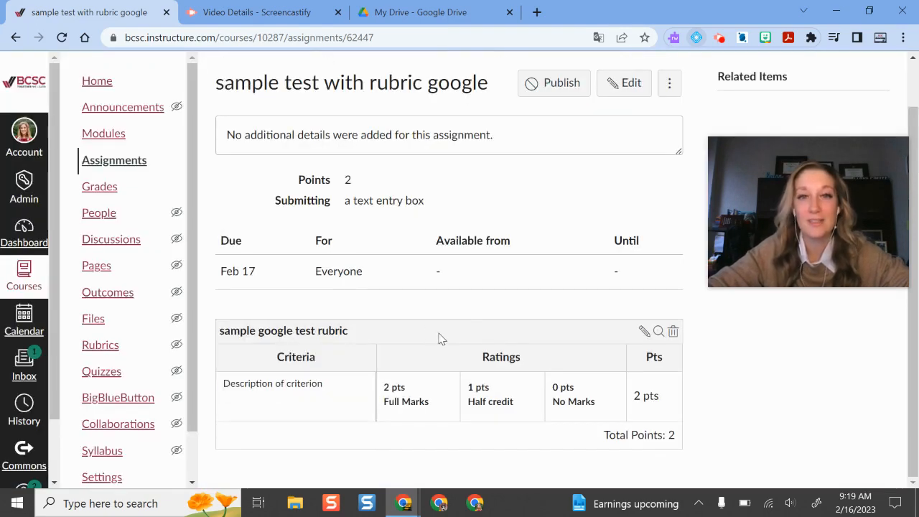
- Reopen the assignment for editing and set its submission type to External Tool
scroll(454, 285, "up", 1)
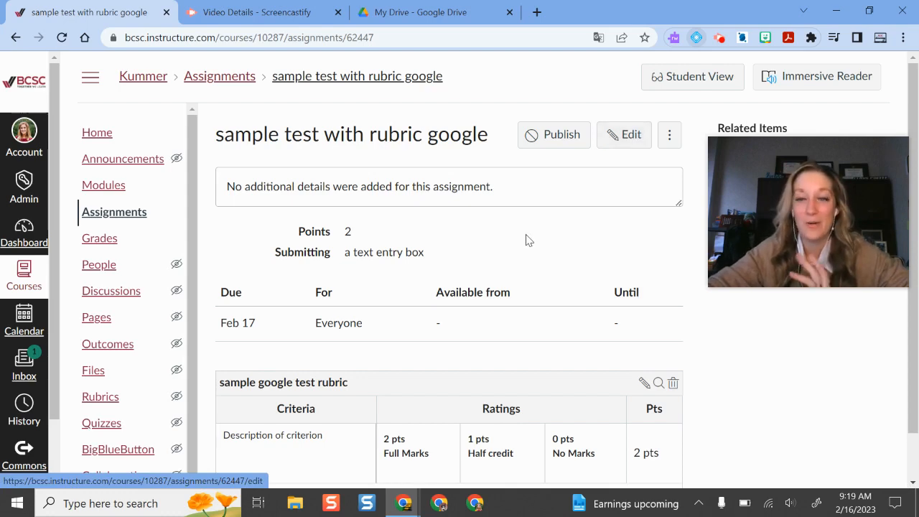
scroll(531, 275, "down", 1)
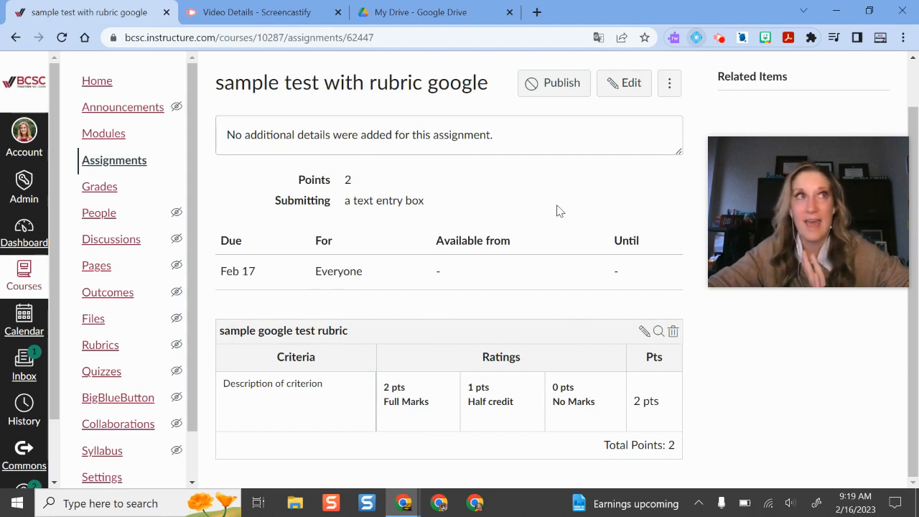
left_click(624, 83)
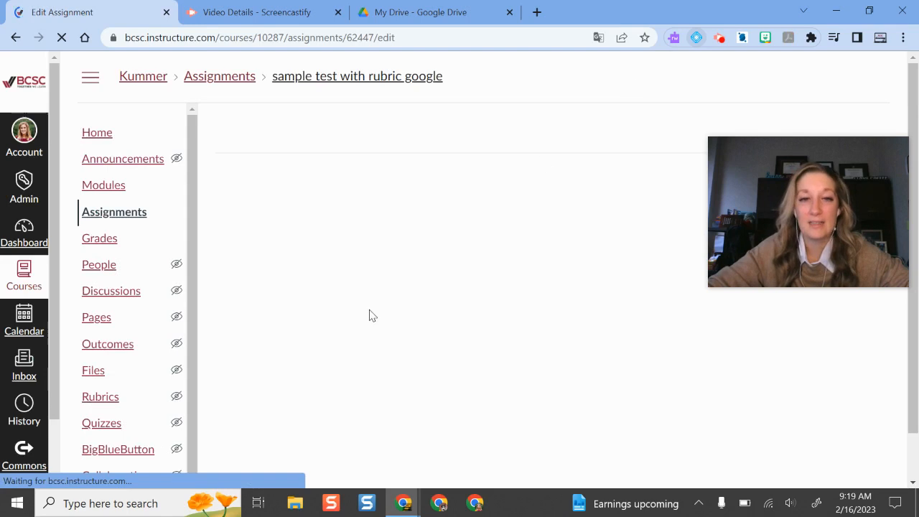
scroll(424, 249, "down", 2)
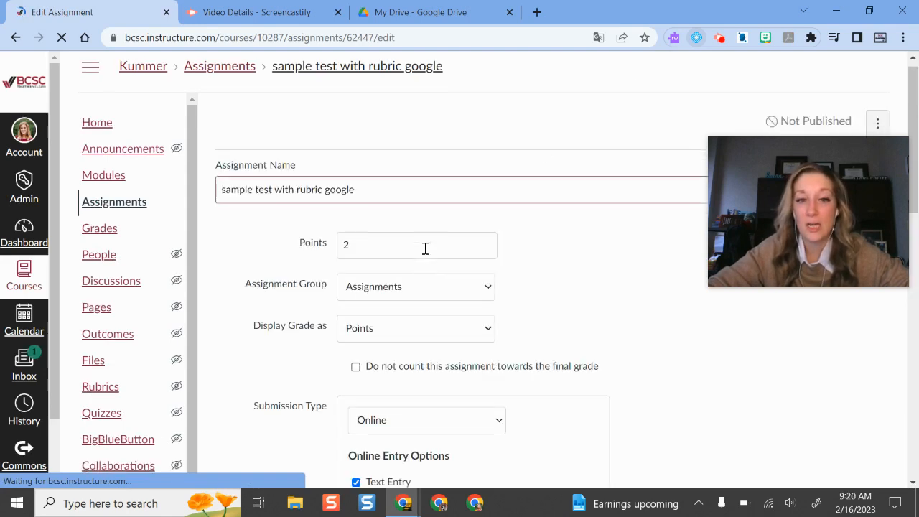
scroll(441, 180, "down", 2)
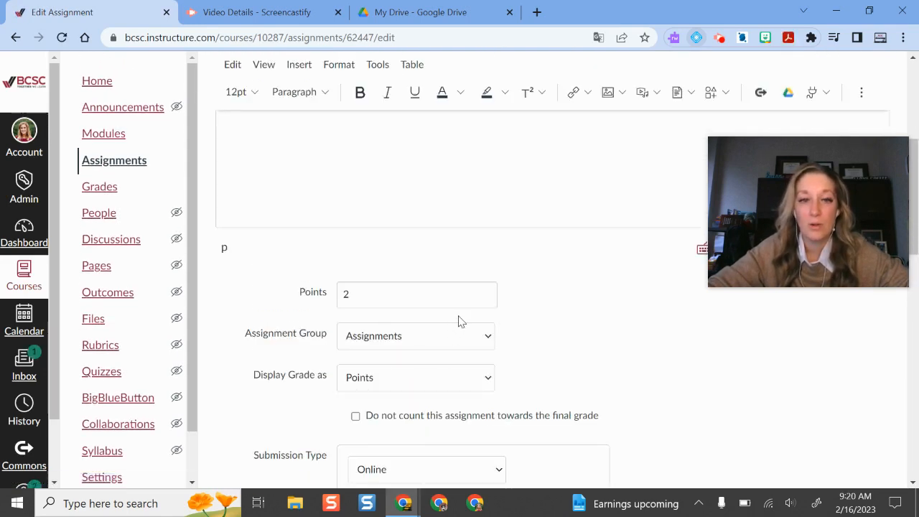
scroll(459, 323, "down", 4)
left_click(442, 188)
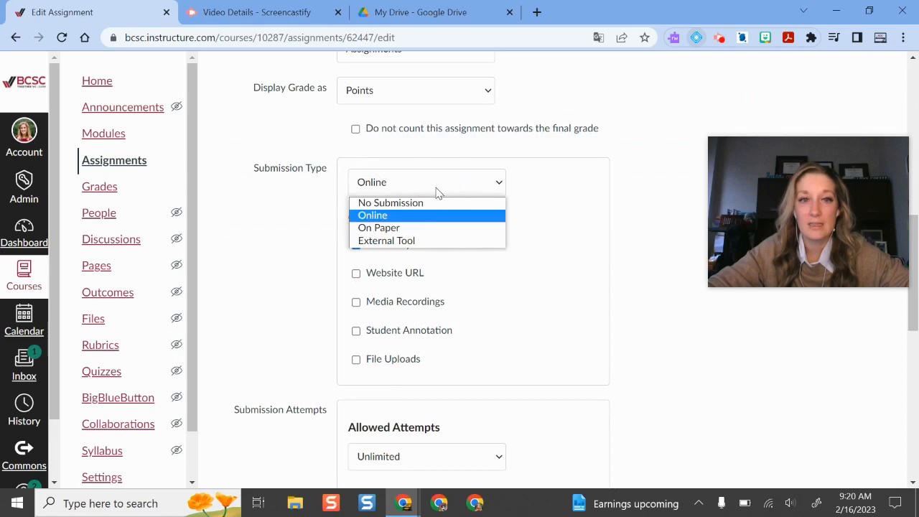
left_click(414, 241)
- Find Google Assignments as the external tool, continue with the displayed account, and dismiss the reading toolbar covering the setup page
left_click(575, 272)
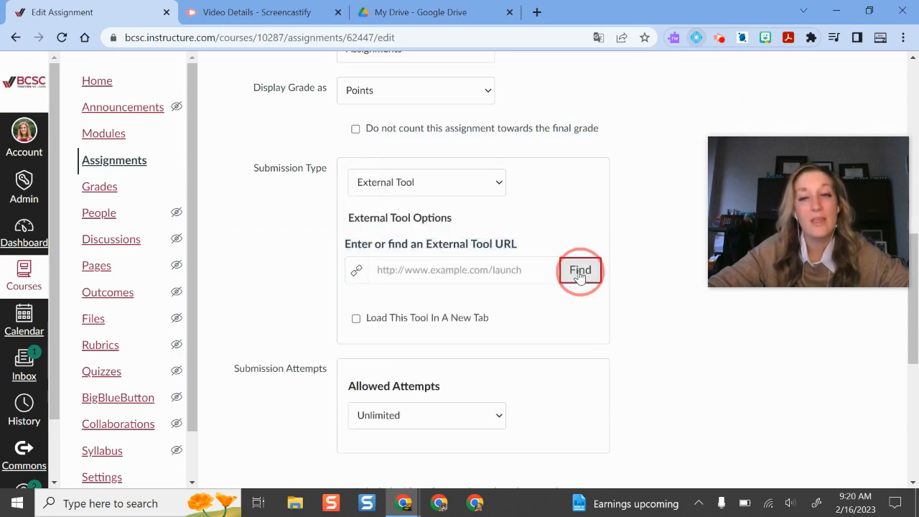
left_click(470, 276)
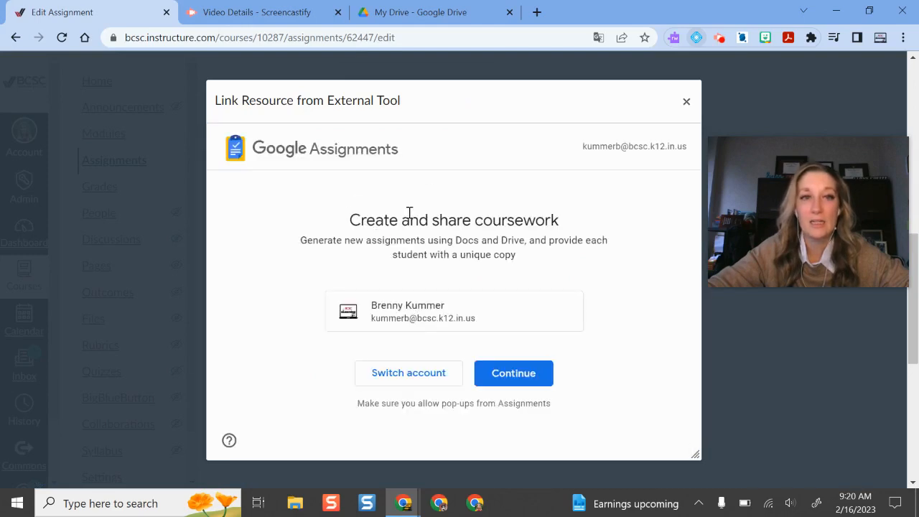
left_click(519, 381)
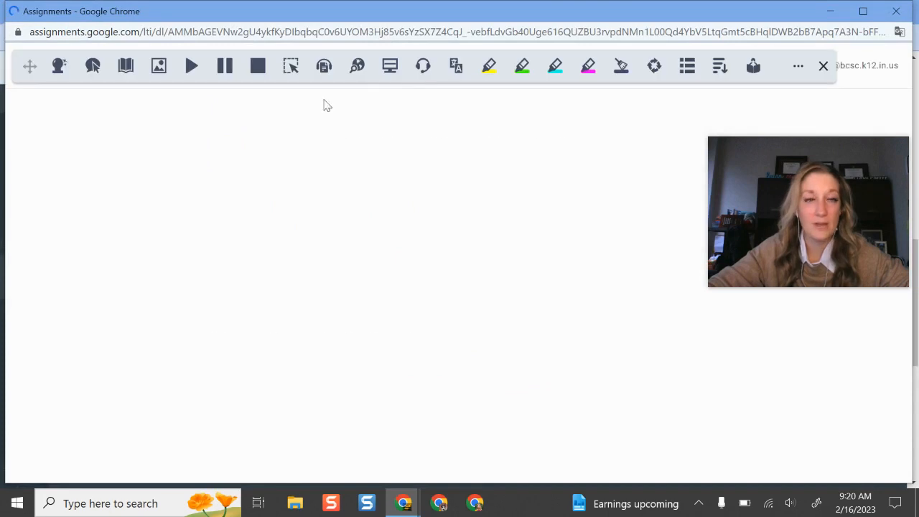
left_click(823, 65)
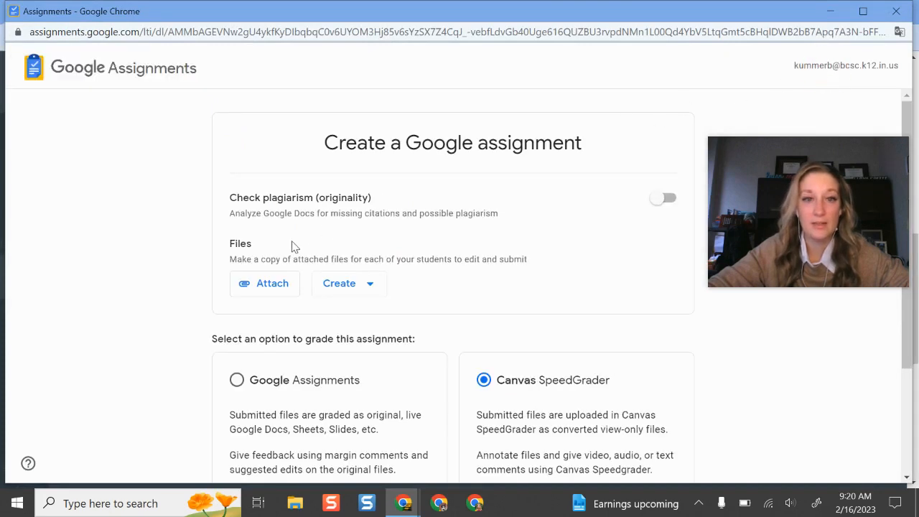
- Search Drive for "frayer" and attach the Digital Frayer Vocab slides file to the Google assignment
left_click(268, 288)
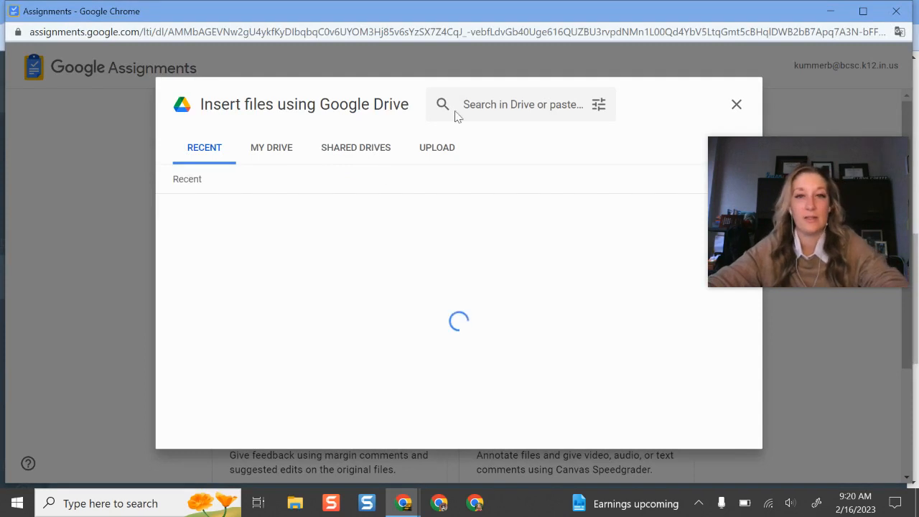
left_click(461, 103)
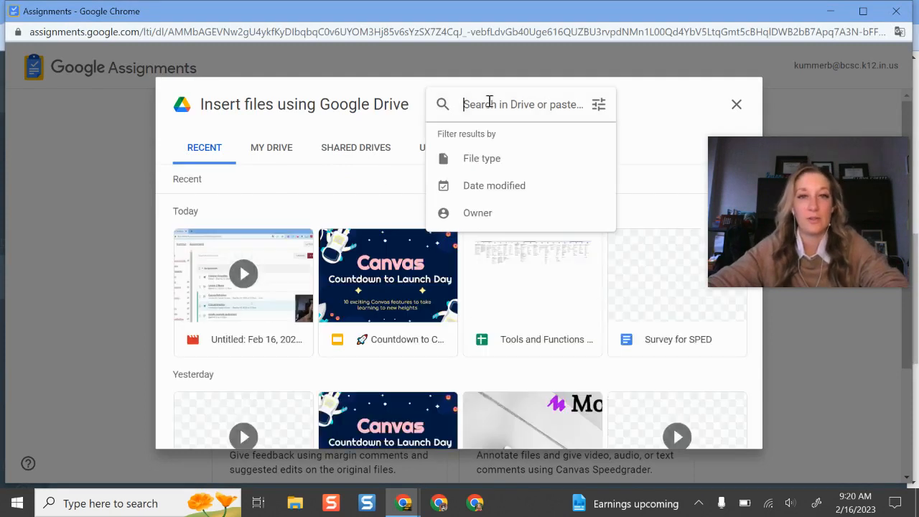
type("frayer")
key("Return")
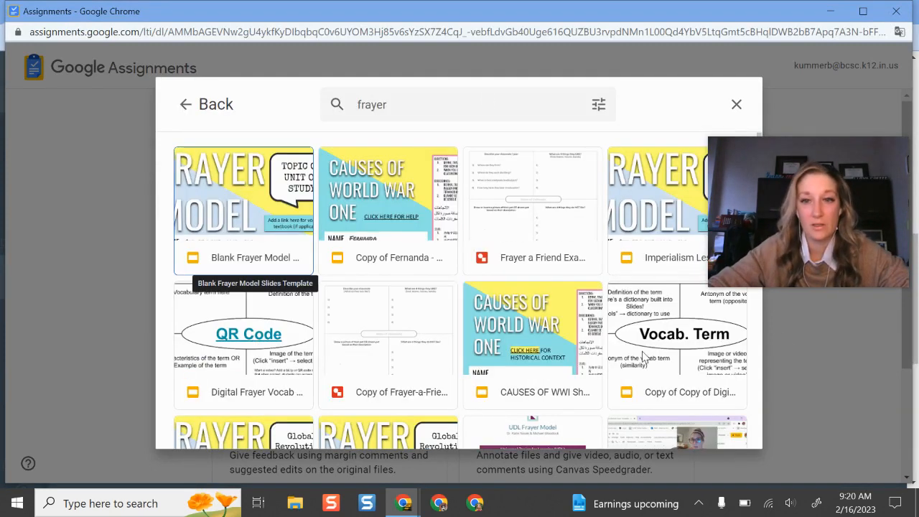
left_click(303, 348)
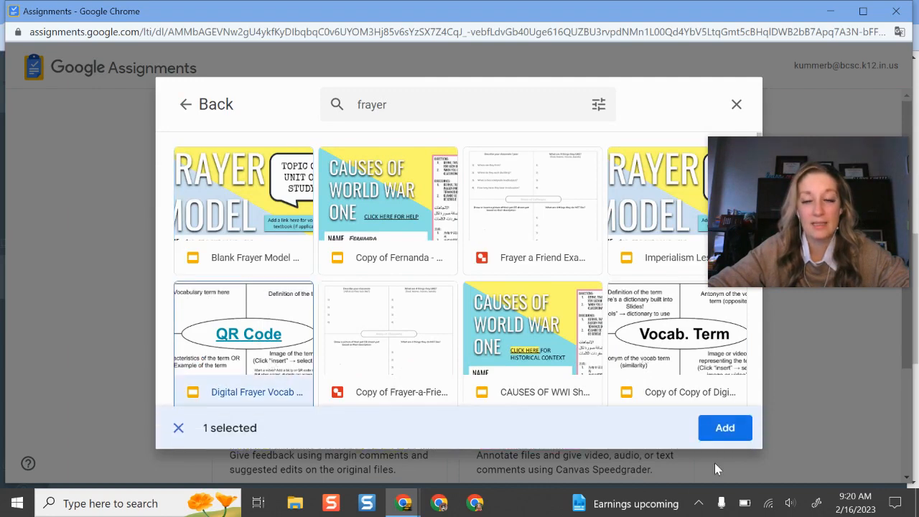
left_click(725, 427)
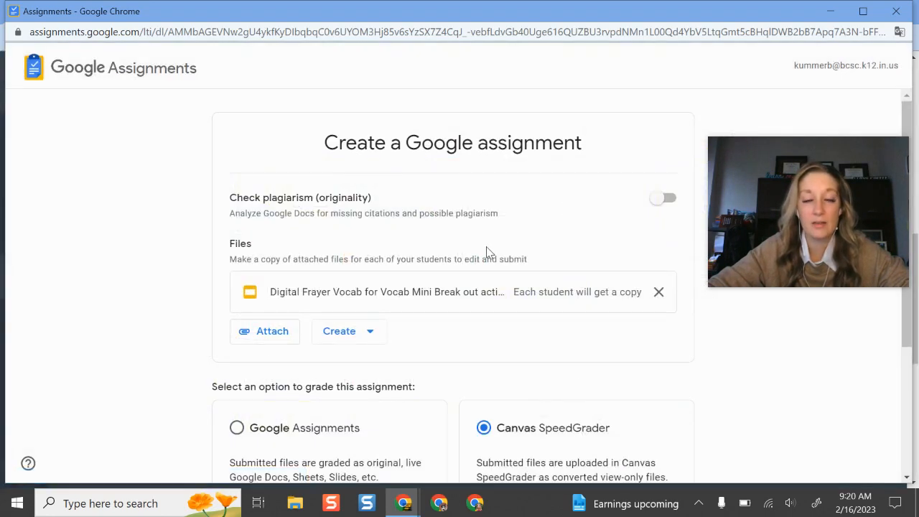
- Create the Google assignment with Canvas SpeedGrader as the grading option and confirm Google Assignments (LTI 1.3) as the external tool
scroll(496, 244, "down", 1)
scroll(499, 228, "down", 1)
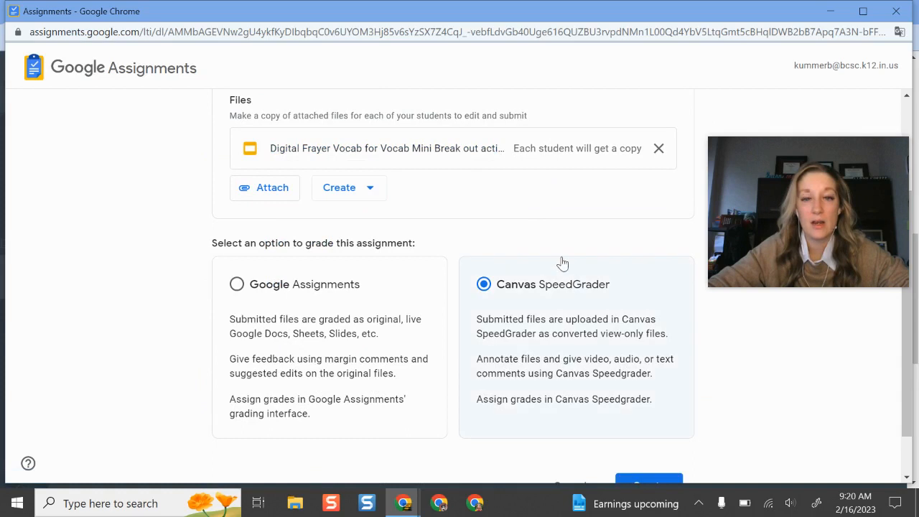
scroll(575, 305, "down", 1)
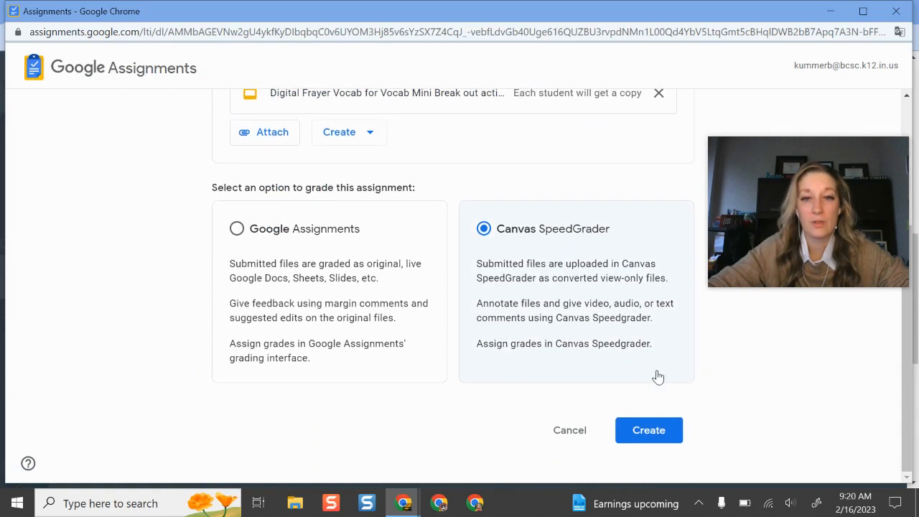
left_click(661, 430)
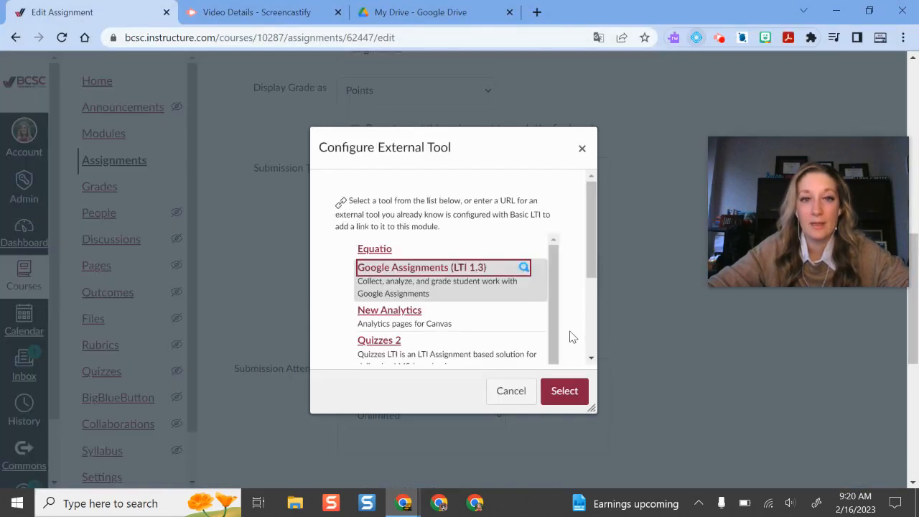
left_click(579, 399)
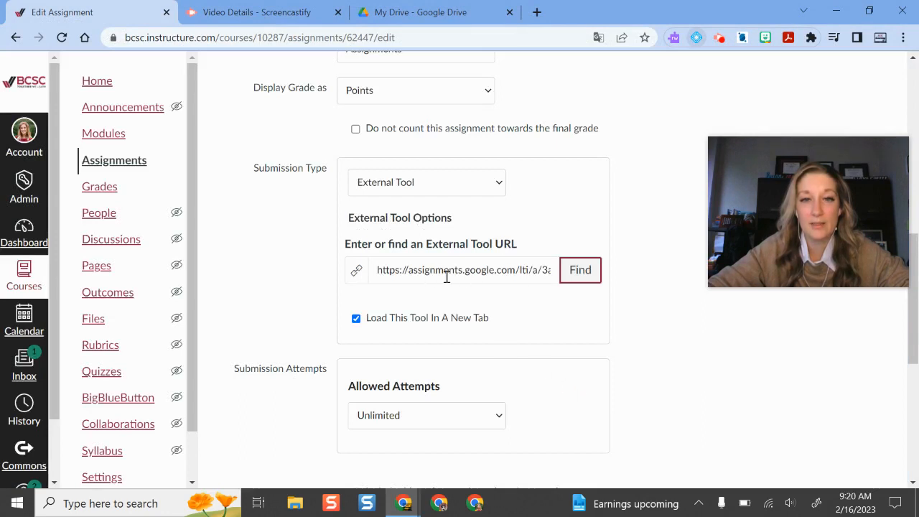
- Save and publish the assignment with its external tool link
scroll(771, 395, "down", 5)
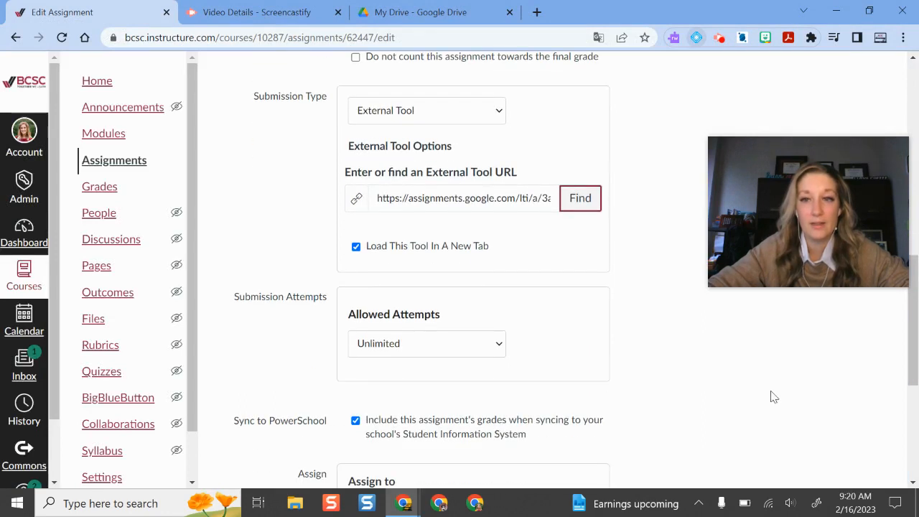
scroll(736, 399, "down", 1)
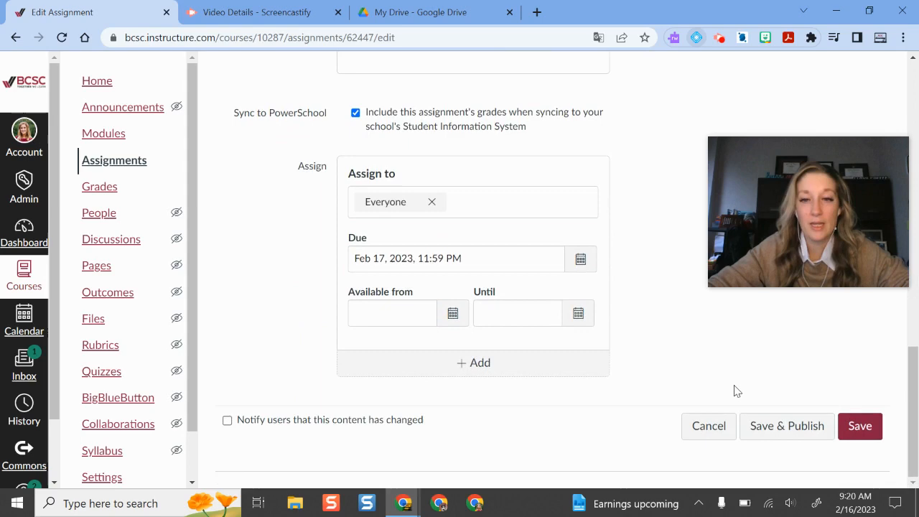
left_click(788, 429)
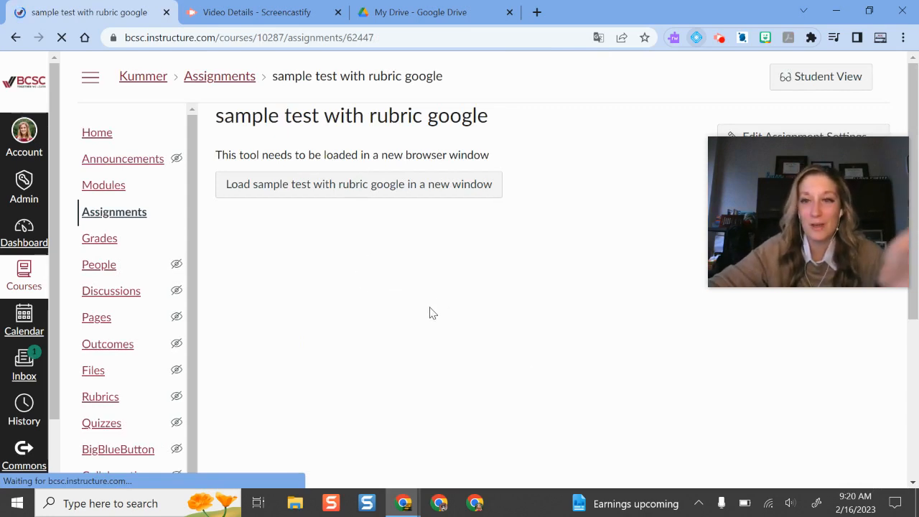
- Enter Student View and open the submission details for "sample test with rubric google" from the test student's grades
left_click_drag(842, 246, 823, 322)
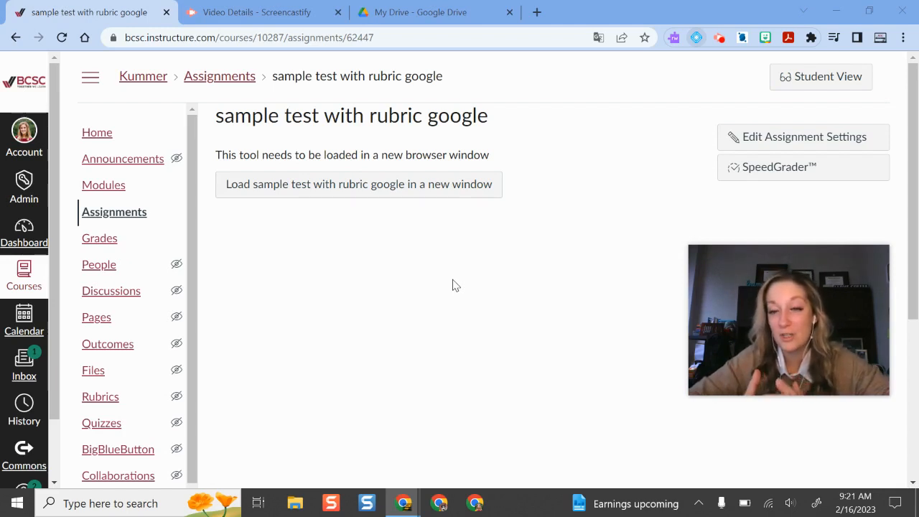
left_click(812, 84)
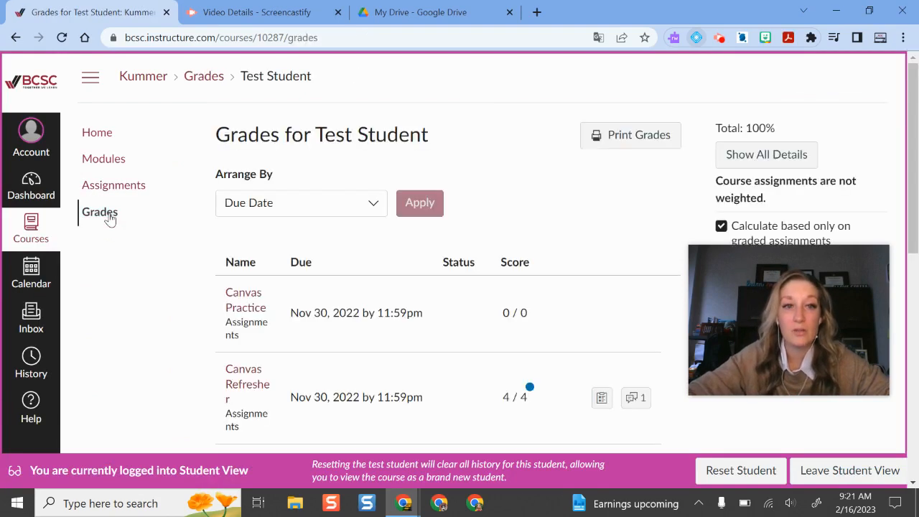
scroll(433, 266, "down", 2)
scroll(433, 266, "down", 5)
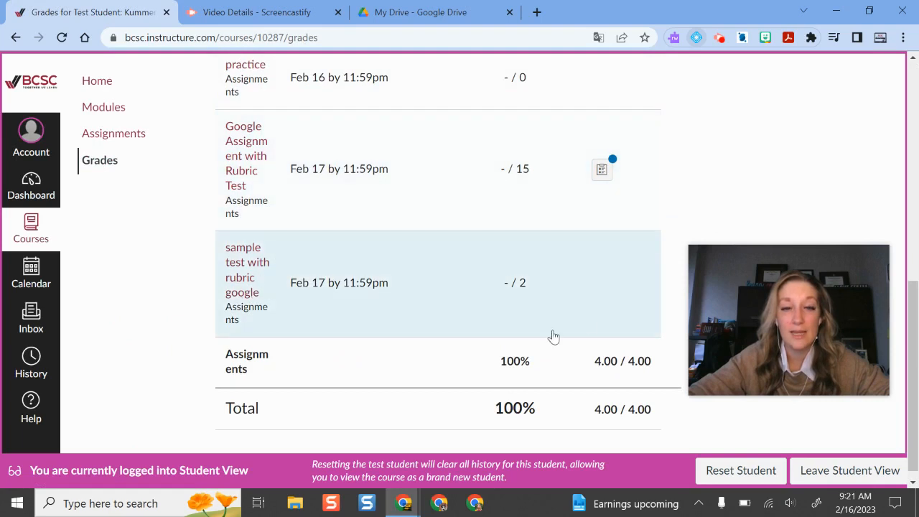
left_click(242, 294)
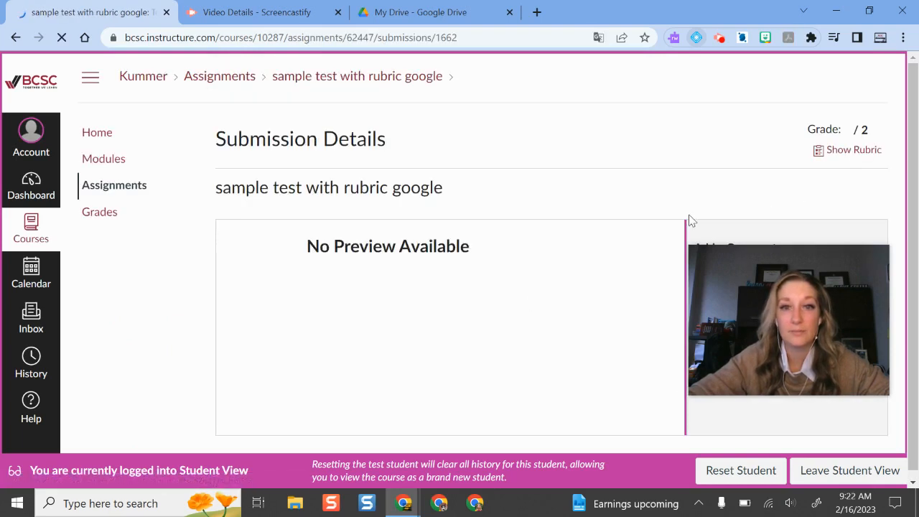
- Show the rubric on the test student's submission details to review its criteria and ratings, and close it
left_click_drag(818, 391, 504, 157)
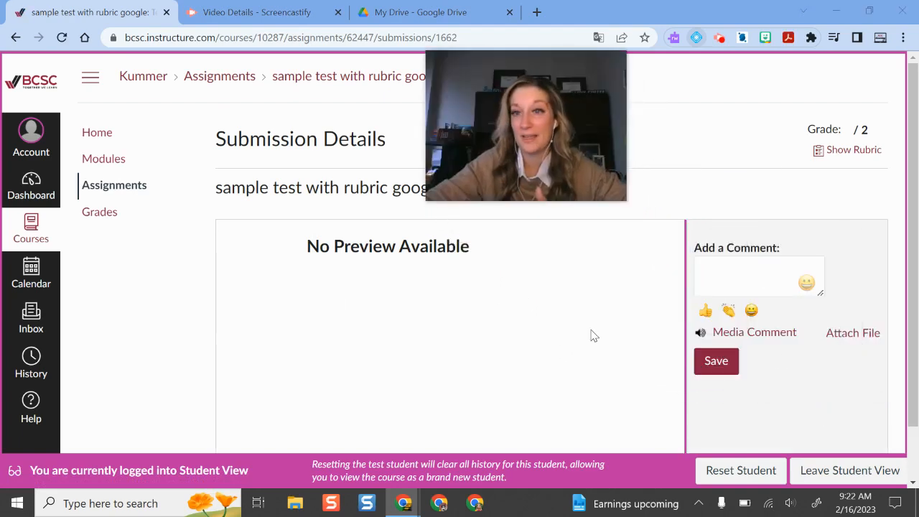
left_click(845, 153)
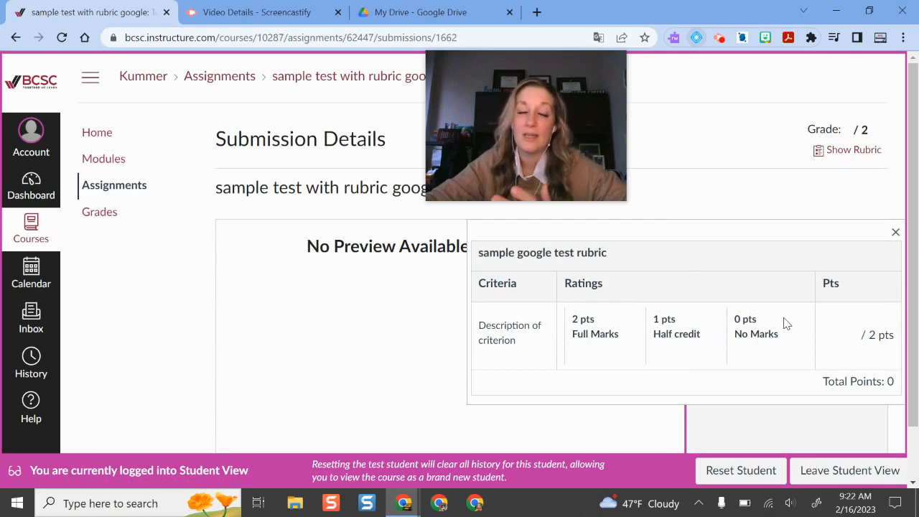
left_click(896, 234)
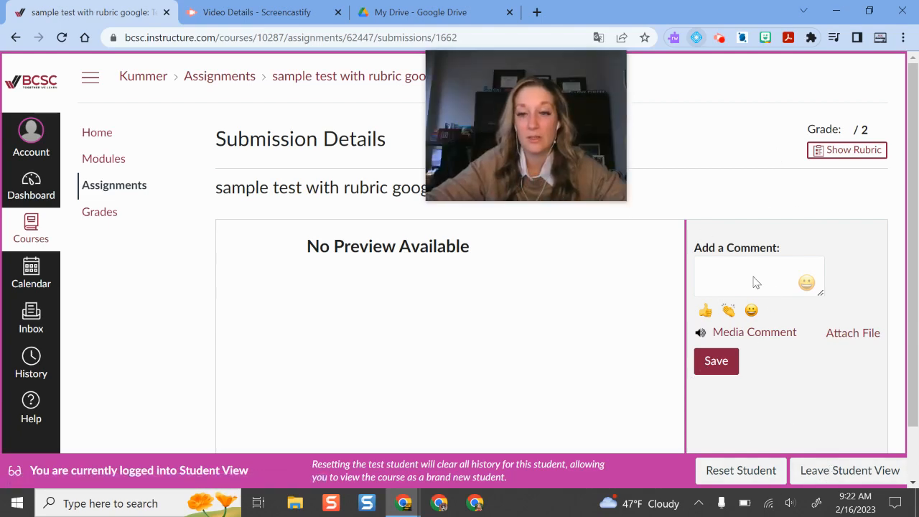
- Reset the test student and leave Student View, returning to the course's assignment list
left_click(775, 471)
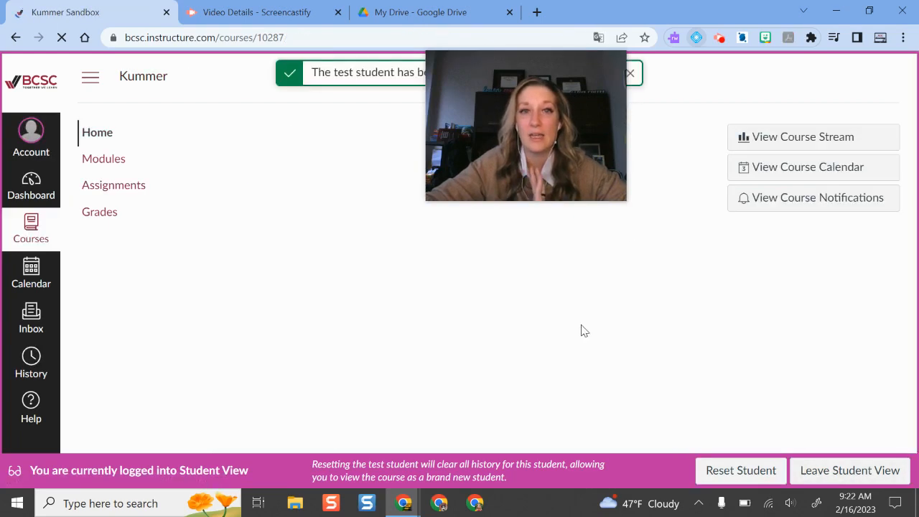
left_click(837, 470)
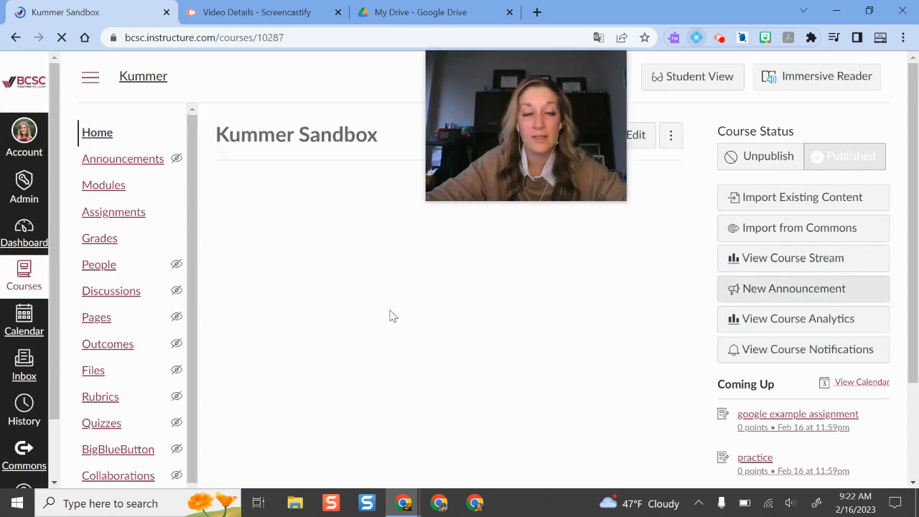
left_click(113, 216)
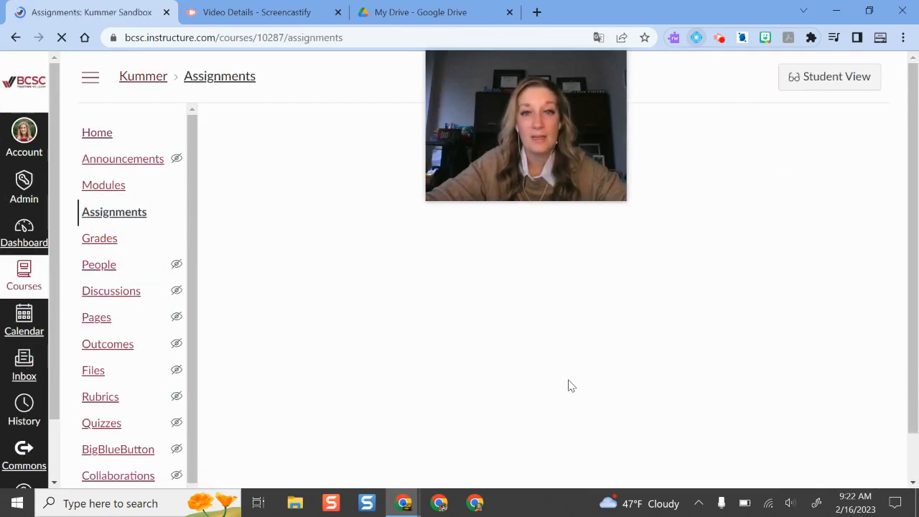
left_click_drag(581, 120, 792, 150)
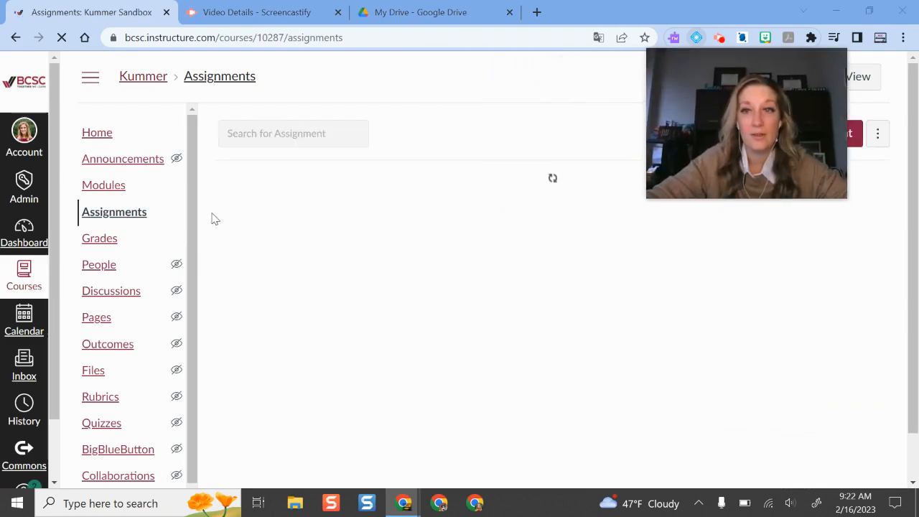
- Open the "sample test with rubric google" assignment in SpeedGrader
scroll(316, 287, "down", 3)
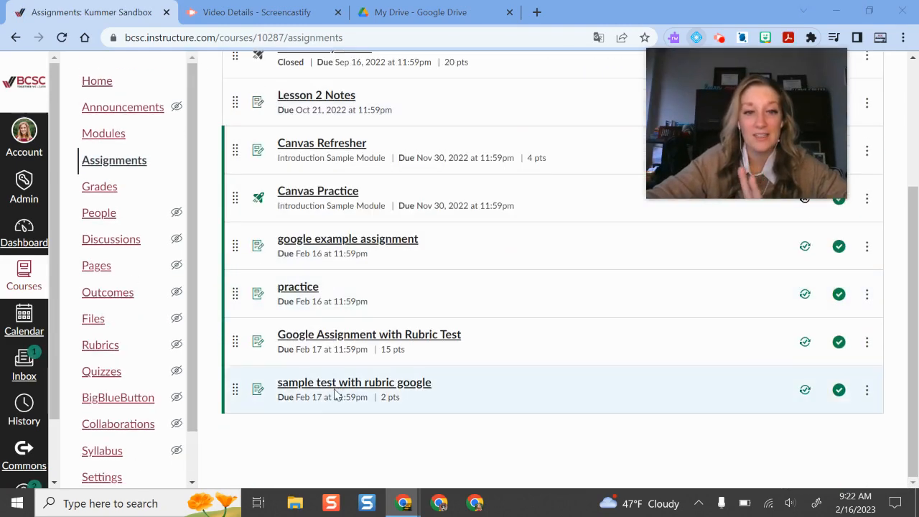
left_click(338, 385)
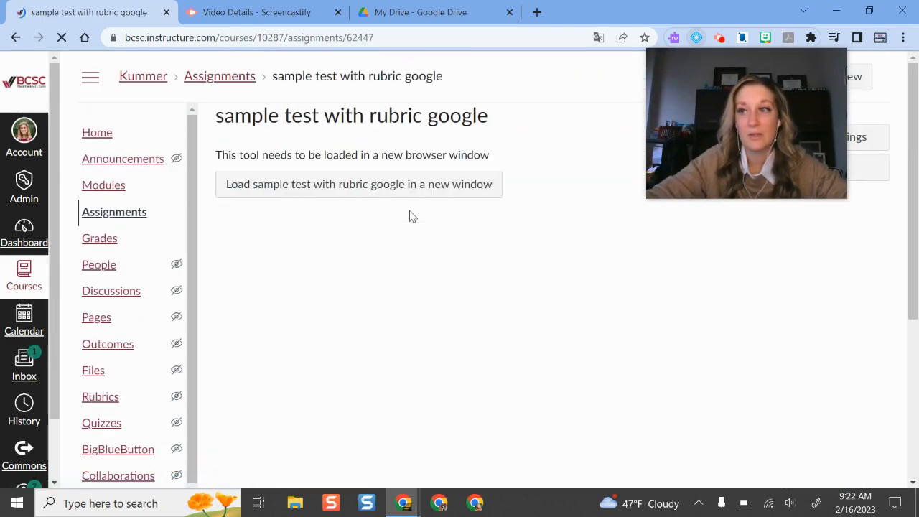
left_click_drag(808, 168, 625, 168)
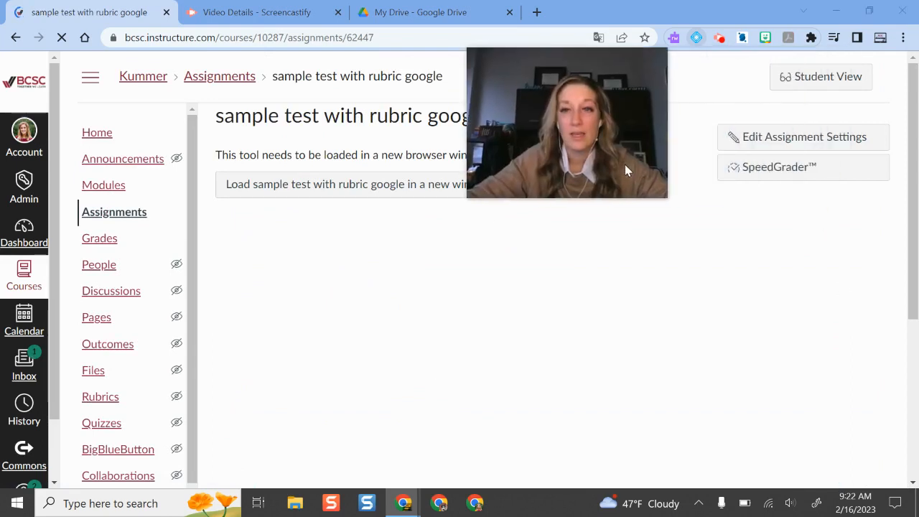
left_click(797, 172)
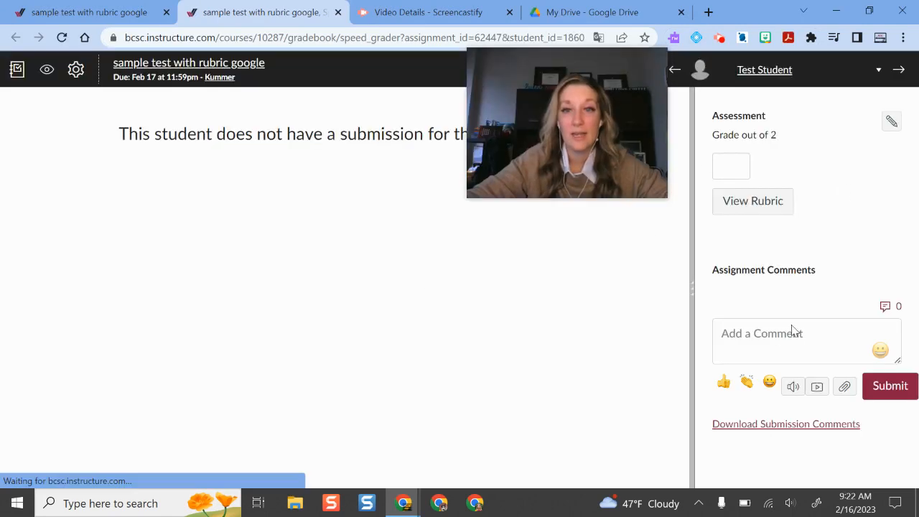
- Grade the test student with the rubric in a widened grading pane, rating the criterion Half credit (1 pt), and save the assessment
left_click(765, 208)
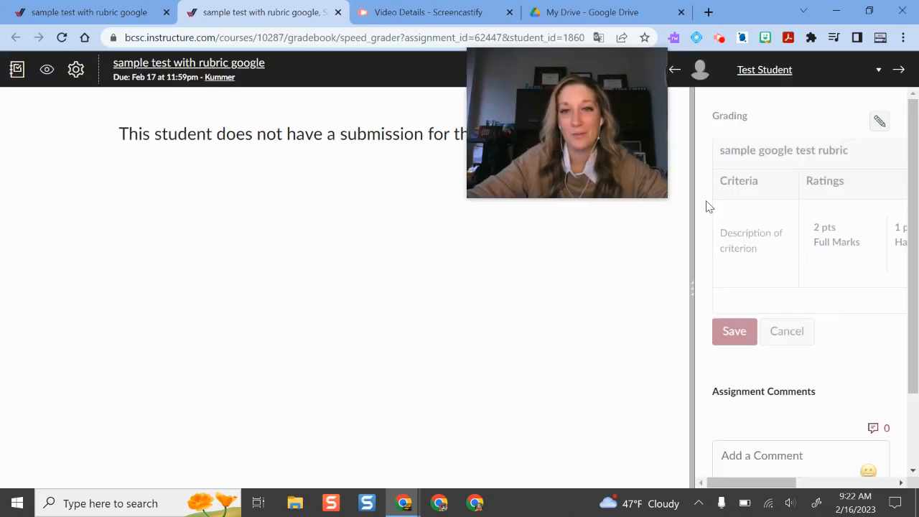
left_click_drag(630, 162, 353, 189)
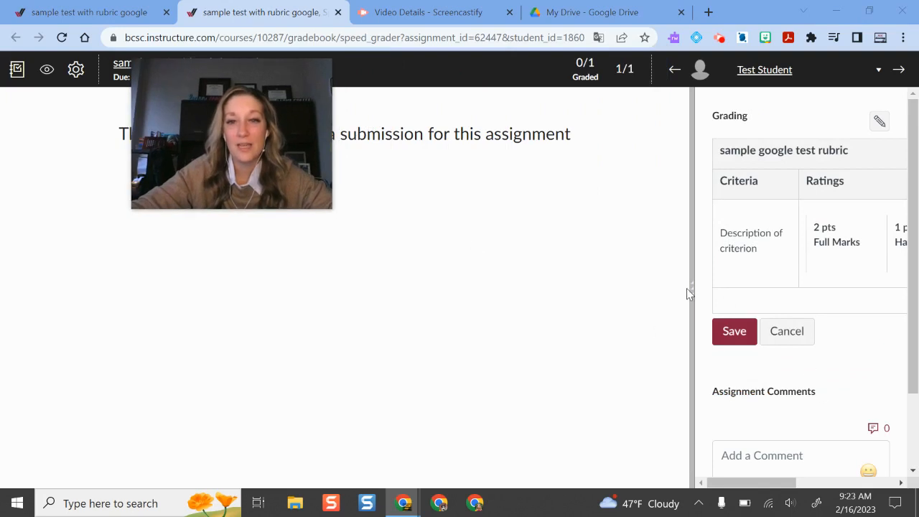
left_click_drag(695, 290, 361, 292)
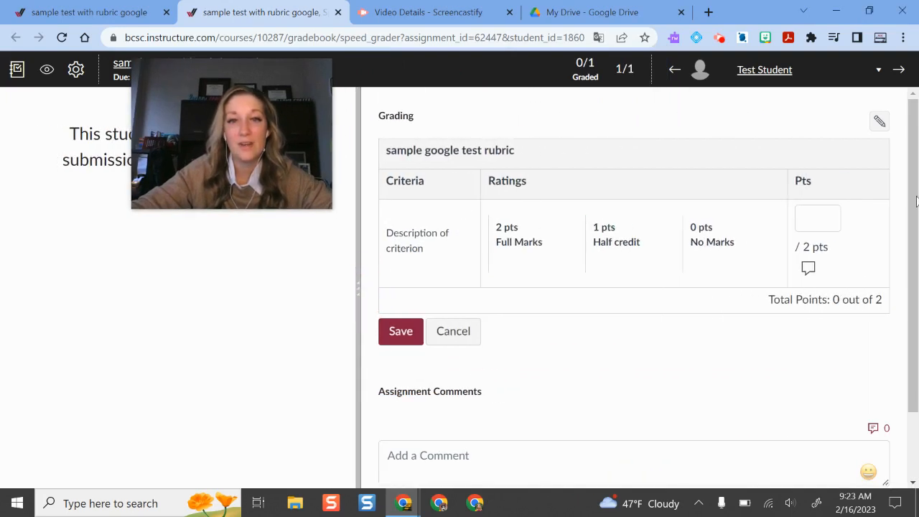
left_click(624, 233)
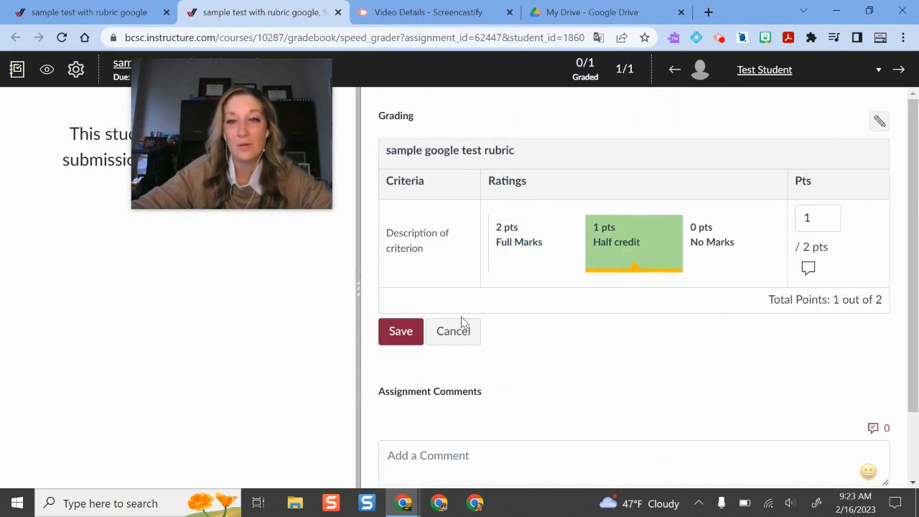
left_click(400, 334)
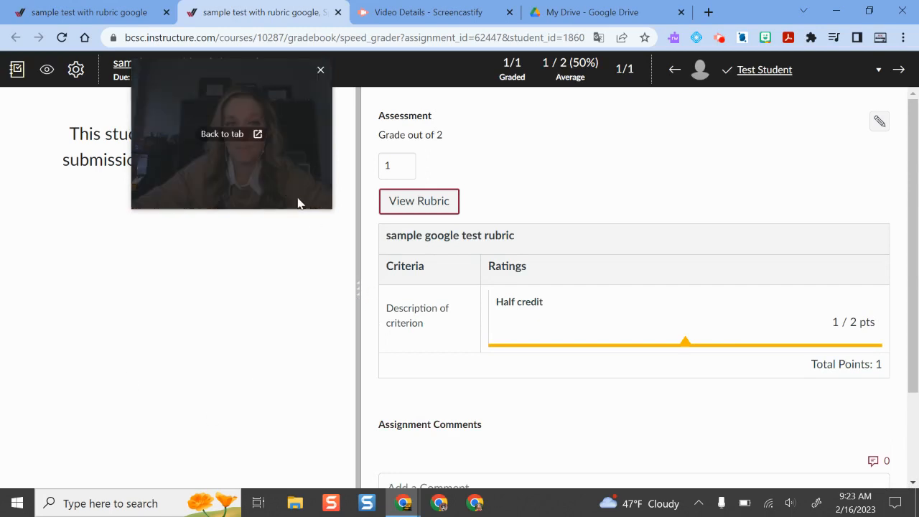
left_click_drag(299, 203, 882, 188)
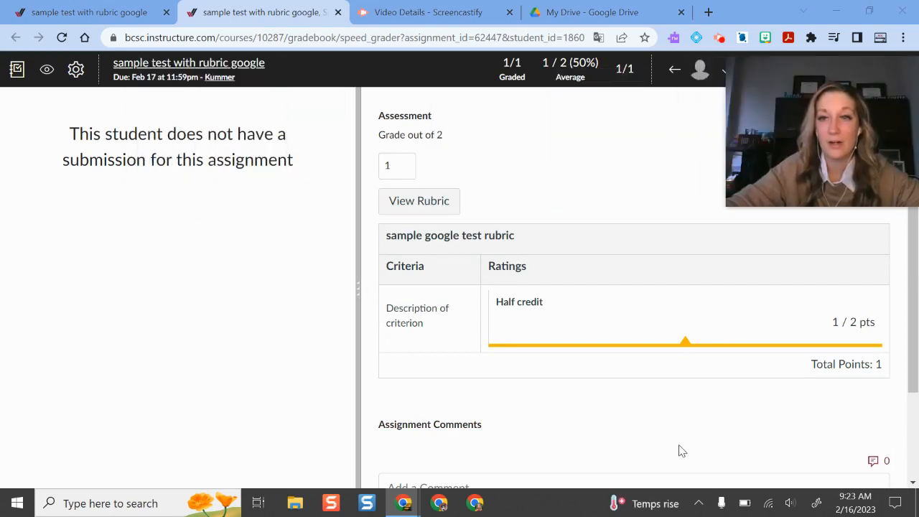
left_click_drag(804, 193, 739, 207)
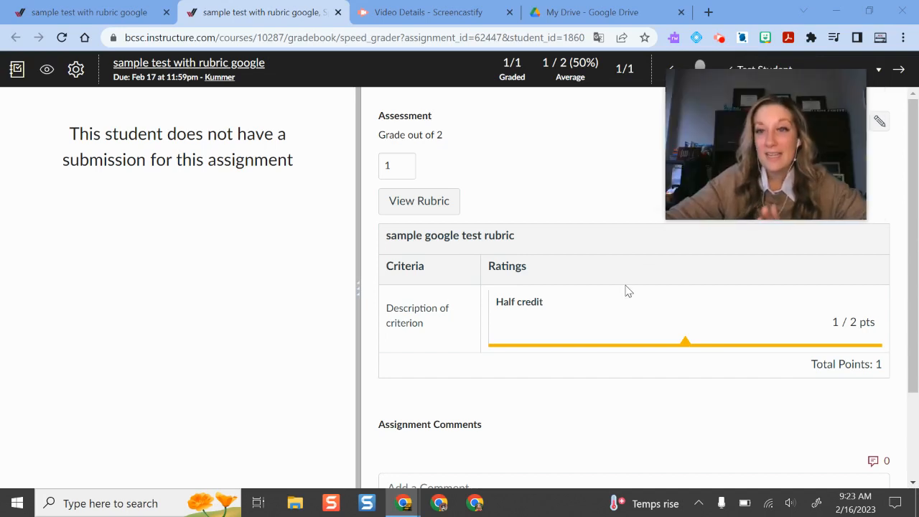